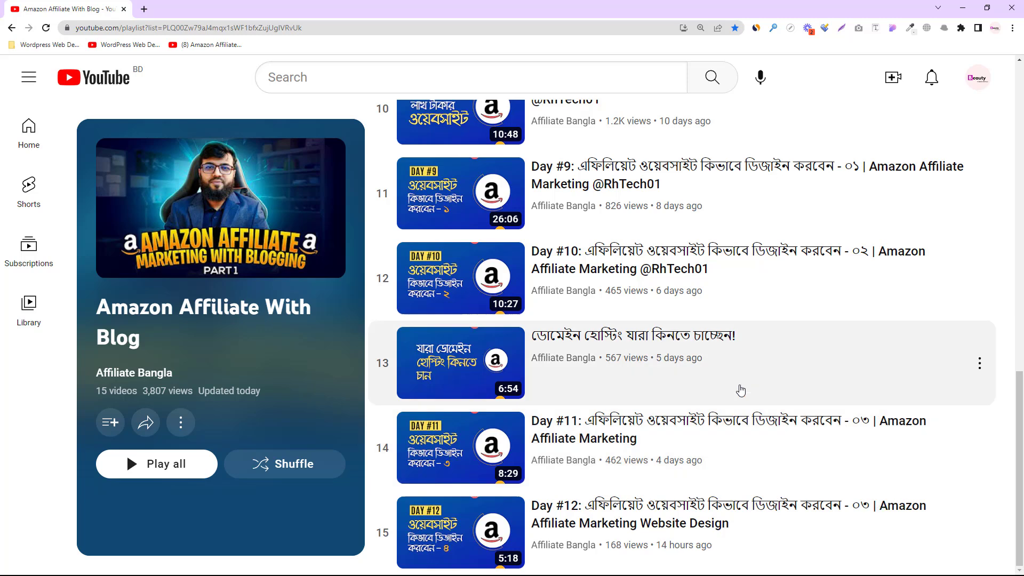
pyautogui.scroll(5, 642, 487)
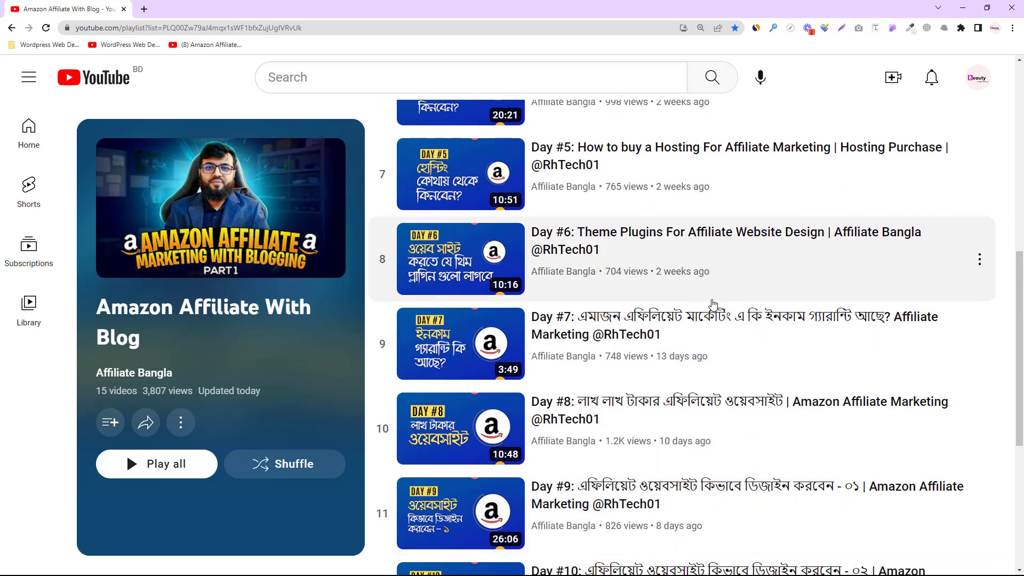
pyautogui.scroll(6, 656, 226)
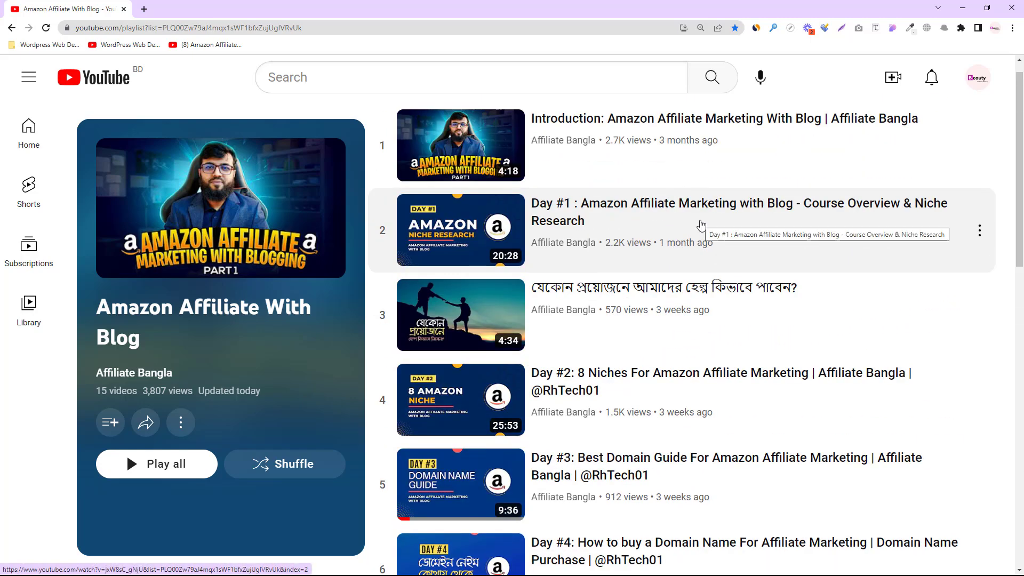
pyautogui.scroll(-9, 702, 226)
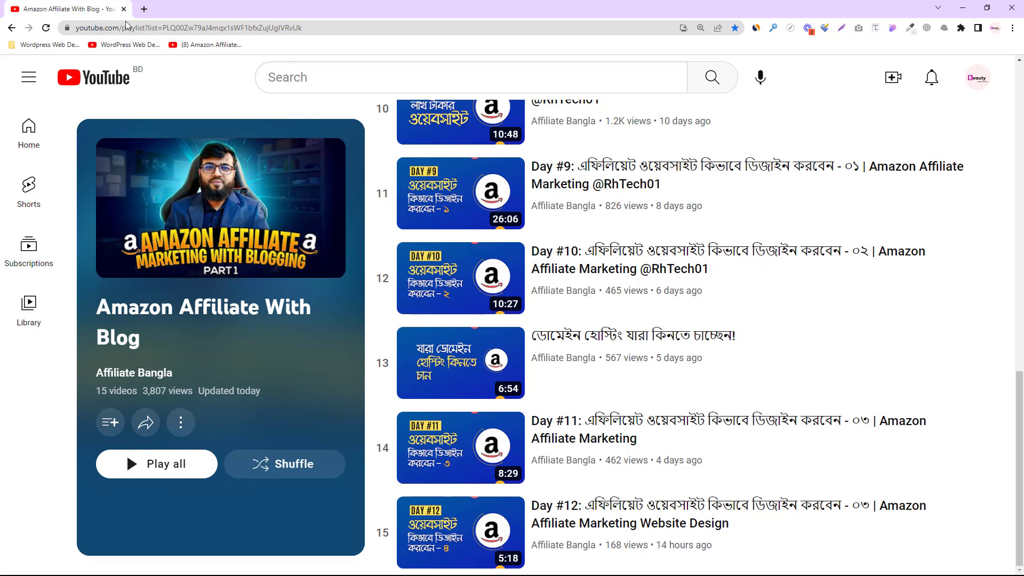
# Open the WordPress dashboard at thehome-advisor.com/wp-admin in a new browser tab
pyautogui.click(143, 9)
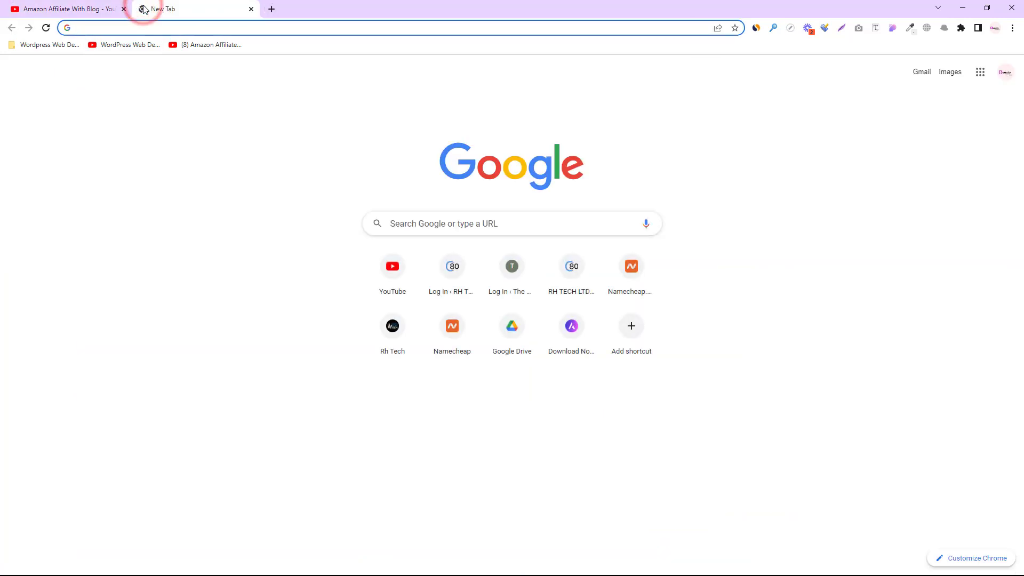
pyautogui.write('th')
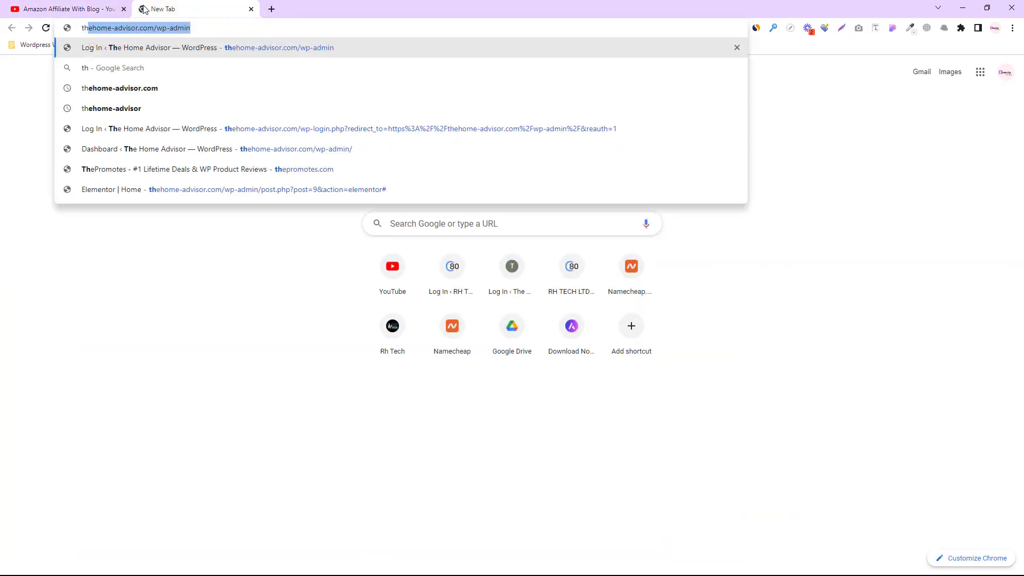
pyautogui.press('Return')
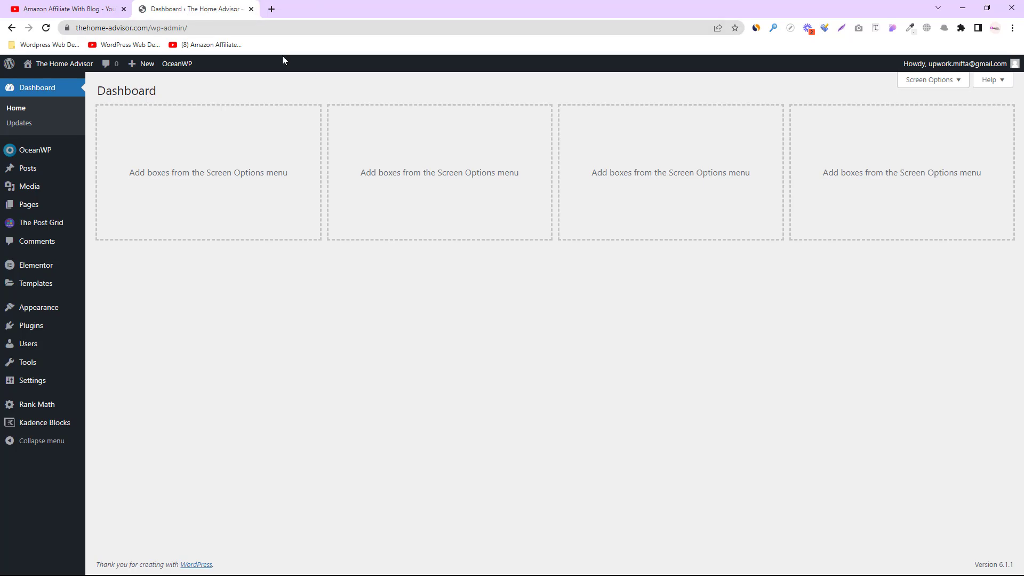
# Open The Home Advisor's live front page in a separate browser tab and view it
pyautogui.moveTo(51, 64)
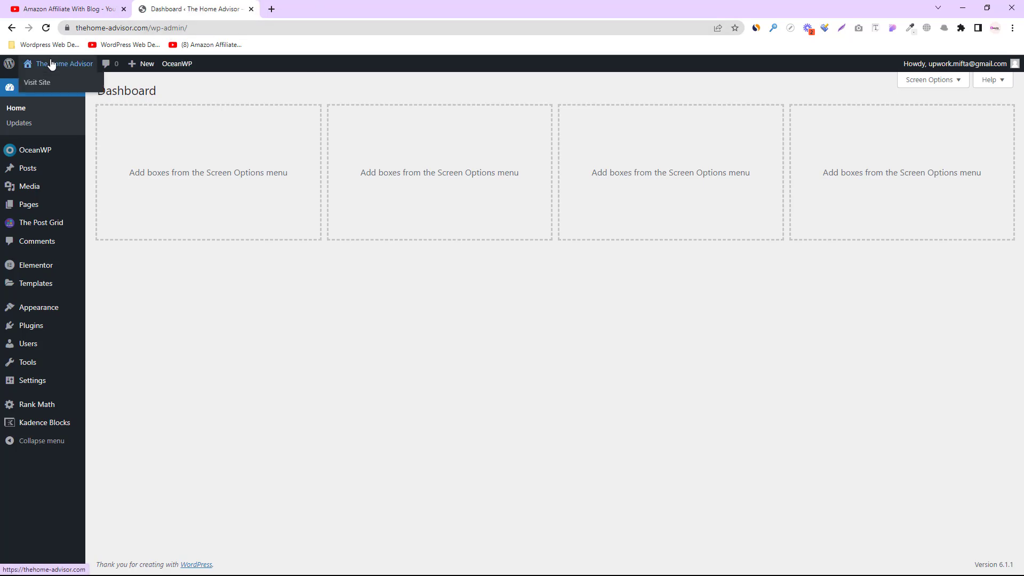
pyautogui.rightClick(40, 86)
pyautogui.click(62, 90)
pyautogui.click(295, 11)
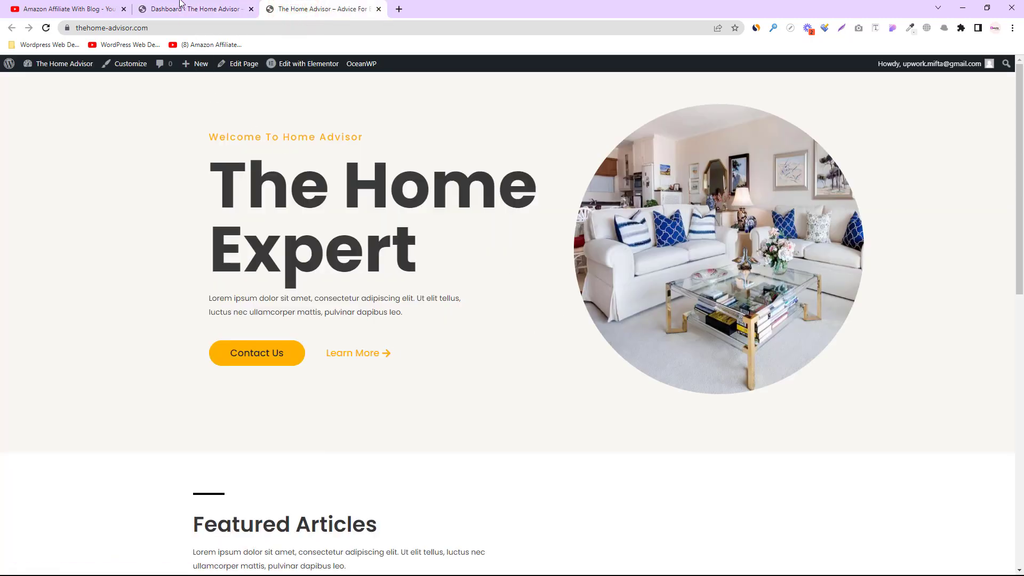
# From the WordPress dashboard, open the list of all pages in its own browser tab, placed beside the dashboard tab
pyautogui.click(182, 9)
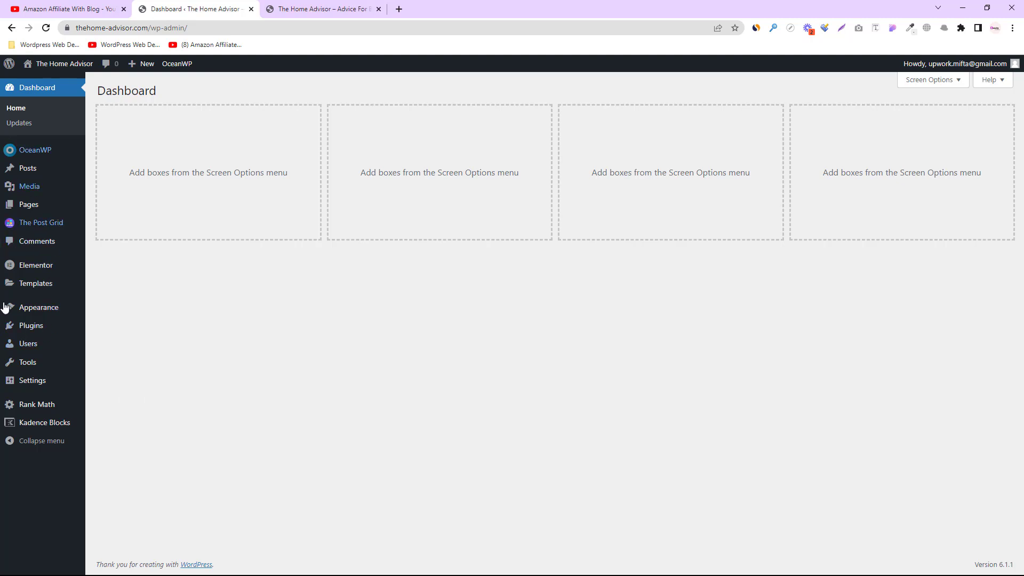
pyautogui.moveTo(30, 171)
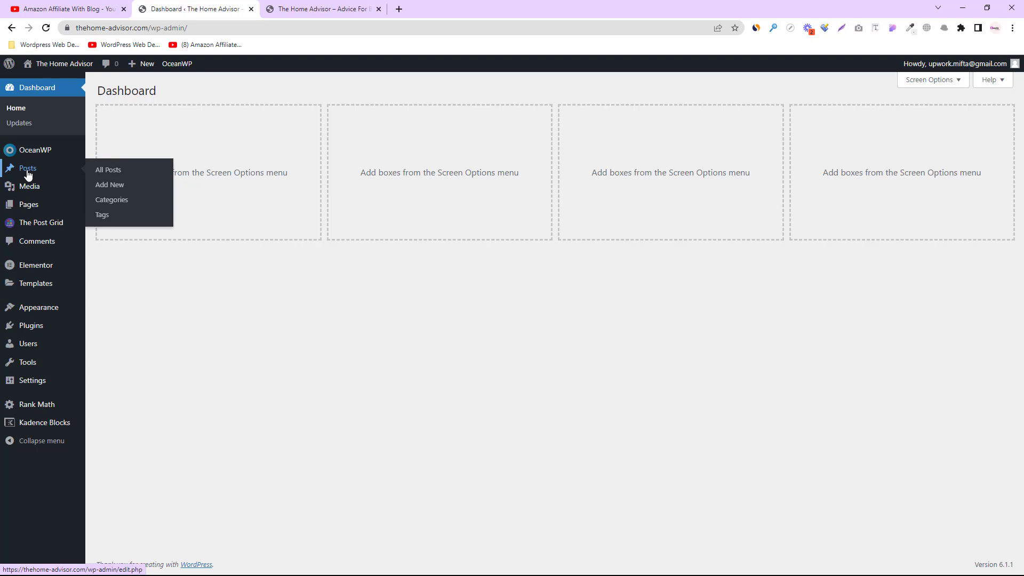
pyautogui.moveTo(37, 204)
pyautogui.rightClick(116, 207)
pyautogui.click(126, 211)
pyautogui.moveTo(426, 7); pyautogui.dragTo(297, 7)
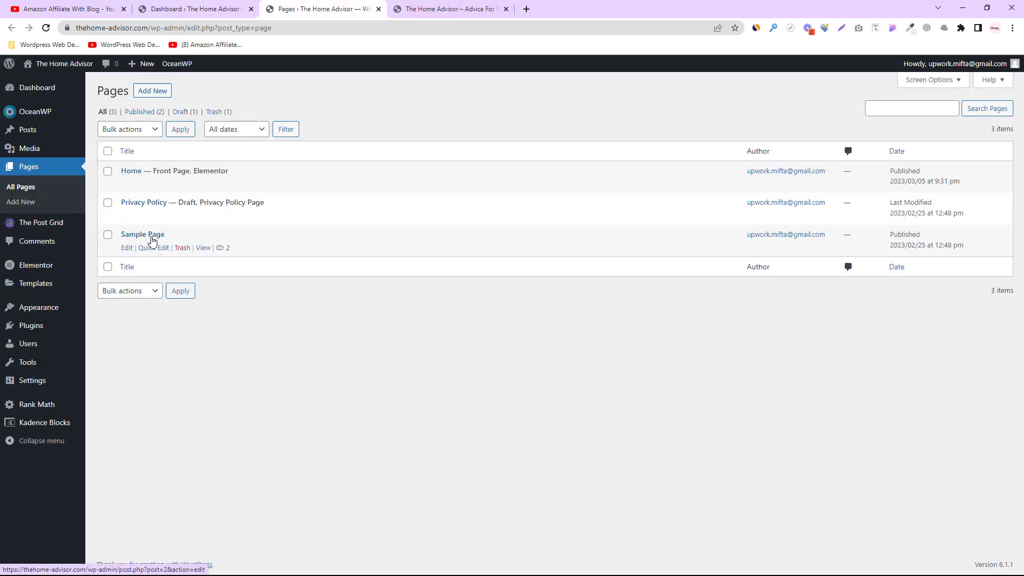
# Create and publish a new page titled "Blog" and return to the list of all pages
pyautogui.click(157, 93)
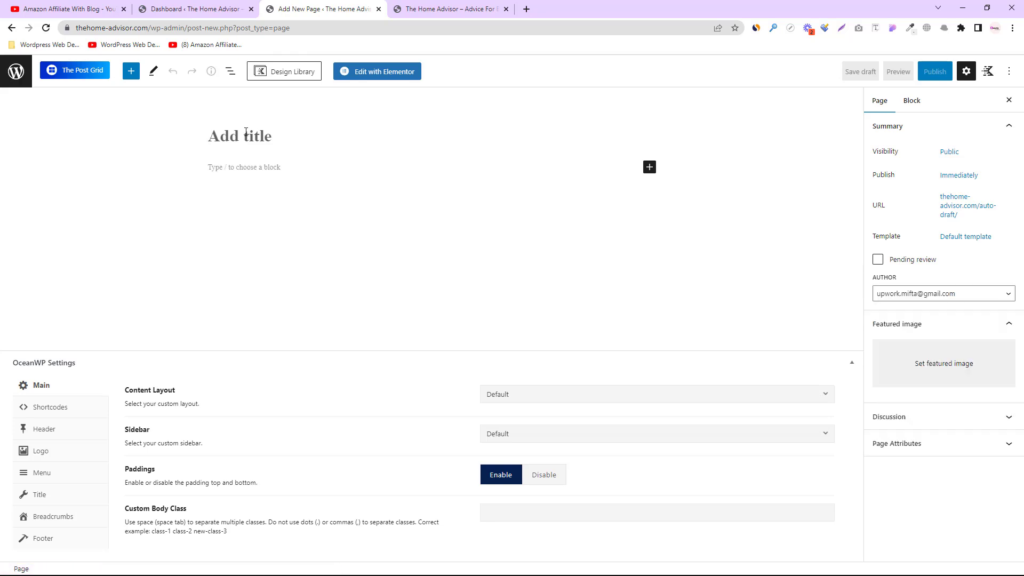
pyautogui.click(238, 134)
pyautogui.write('Blog')
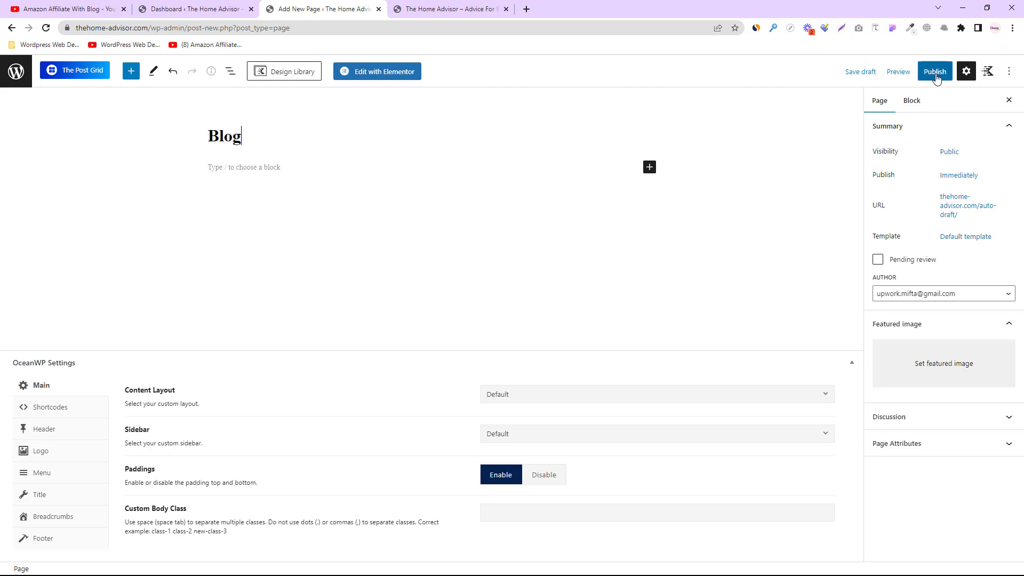
pyautogui.click(920, 73)
pyautogui.click(922, 72)
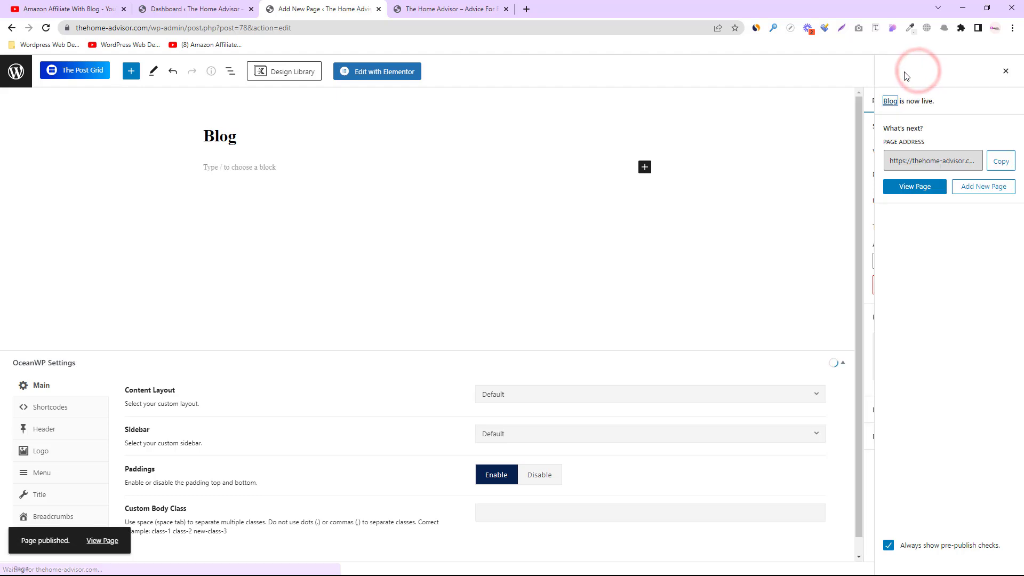
pyautogui.click(16, 71)
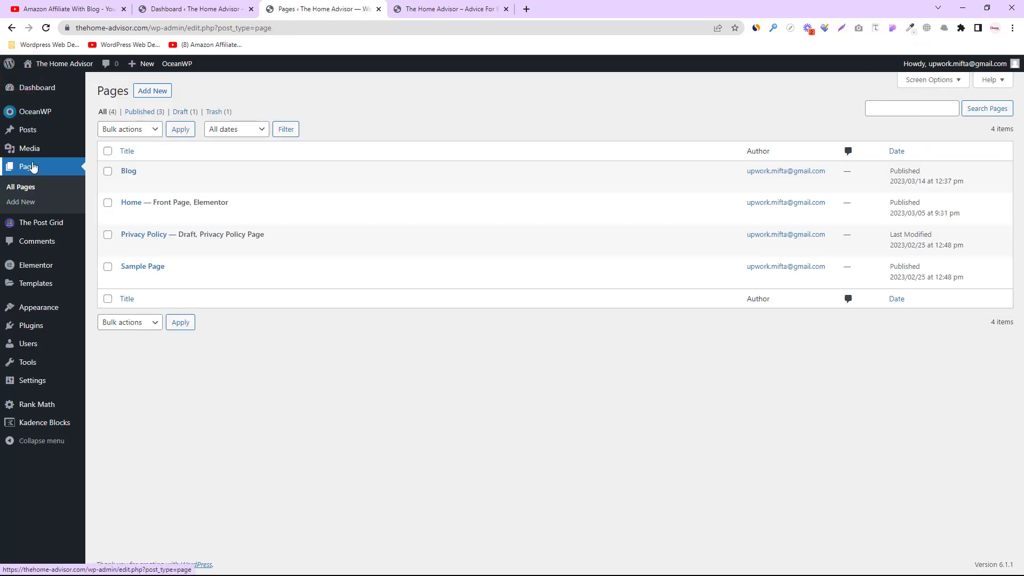
pyautogui.click(26, 192)
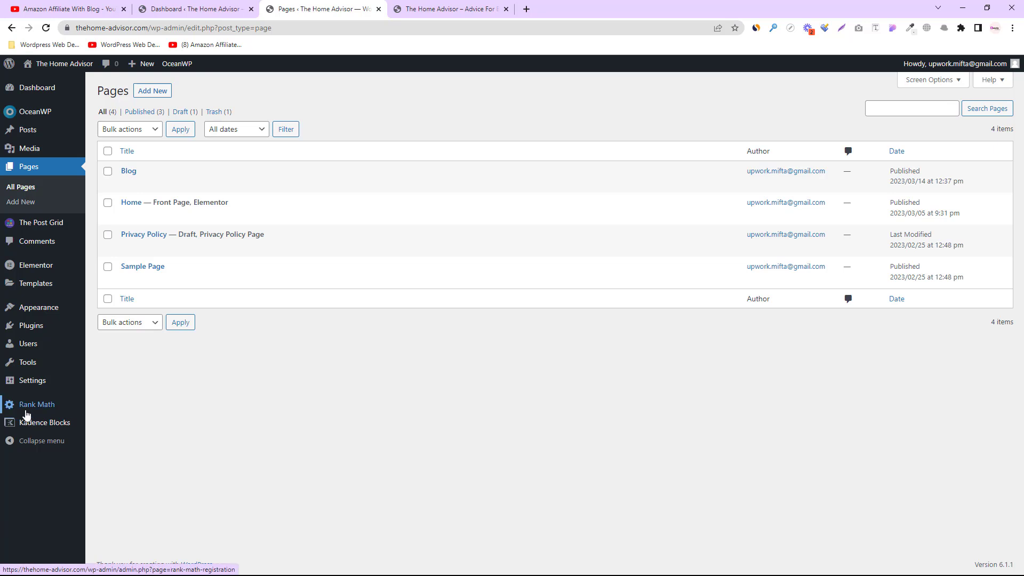
# In the Reading settings, set the posts page to Blog and save the changes
pyautogui.moveTo(29, 388)
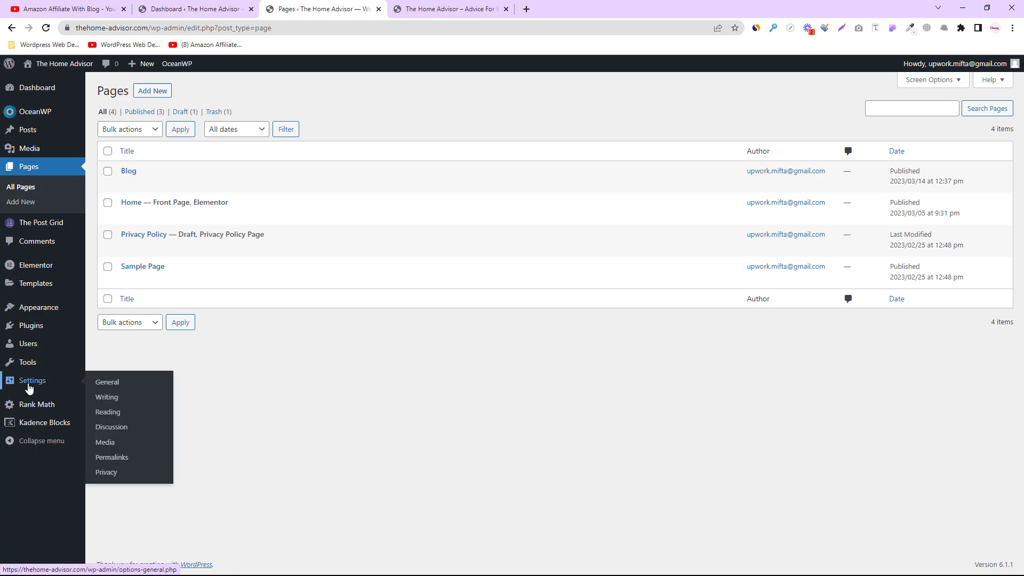
pyautogui.click(107, 414)
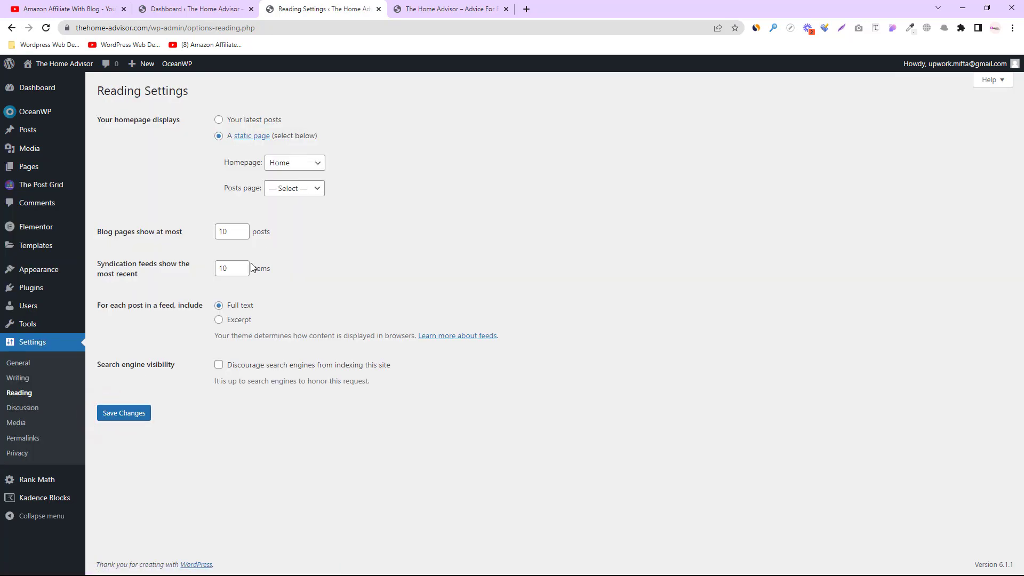
pyautogui.tripleClick(216, 187)
pyautogui.click(281, 188)
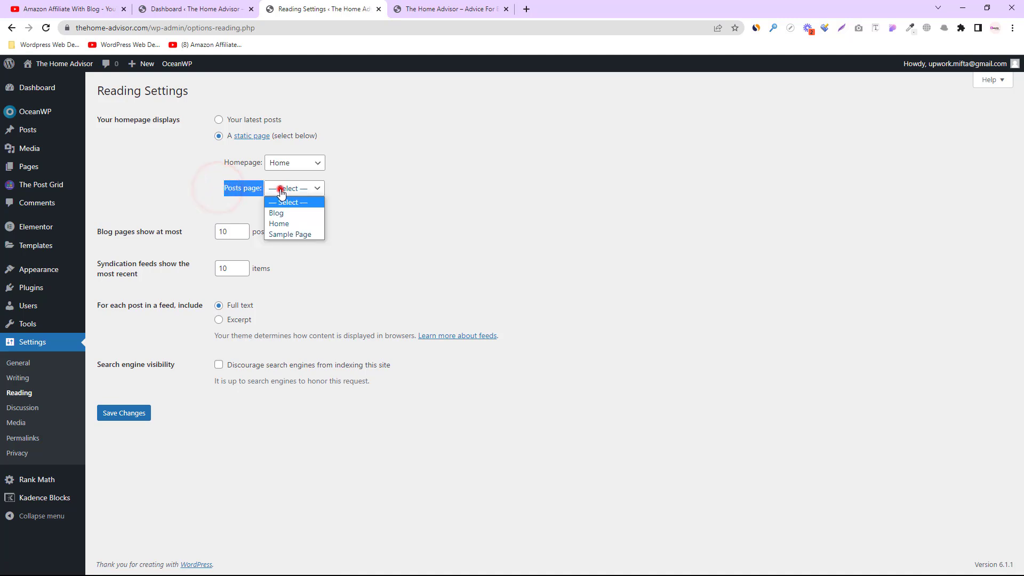
pyautogui.click(276, 213)
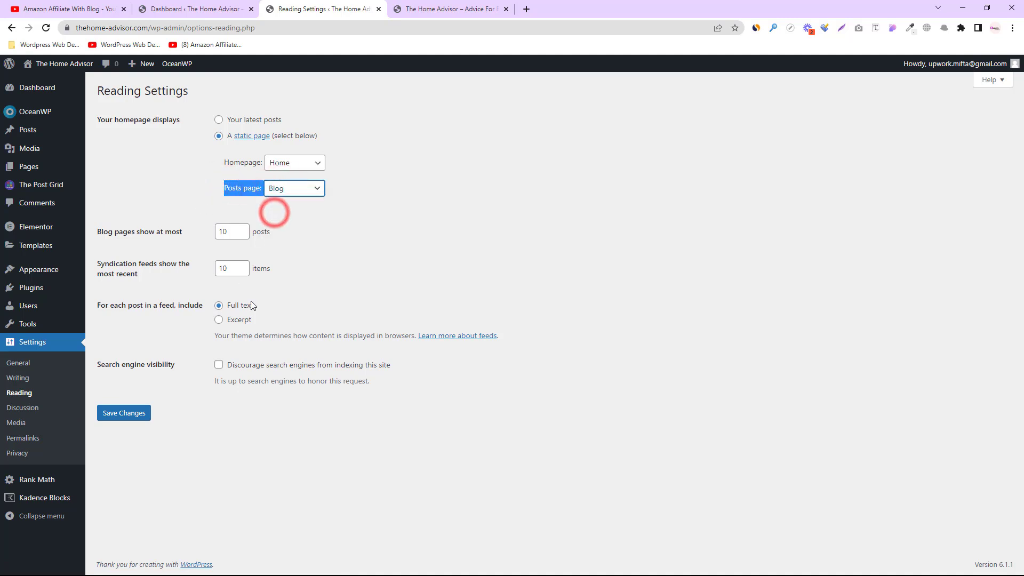
pyautogui.click(133, 414)
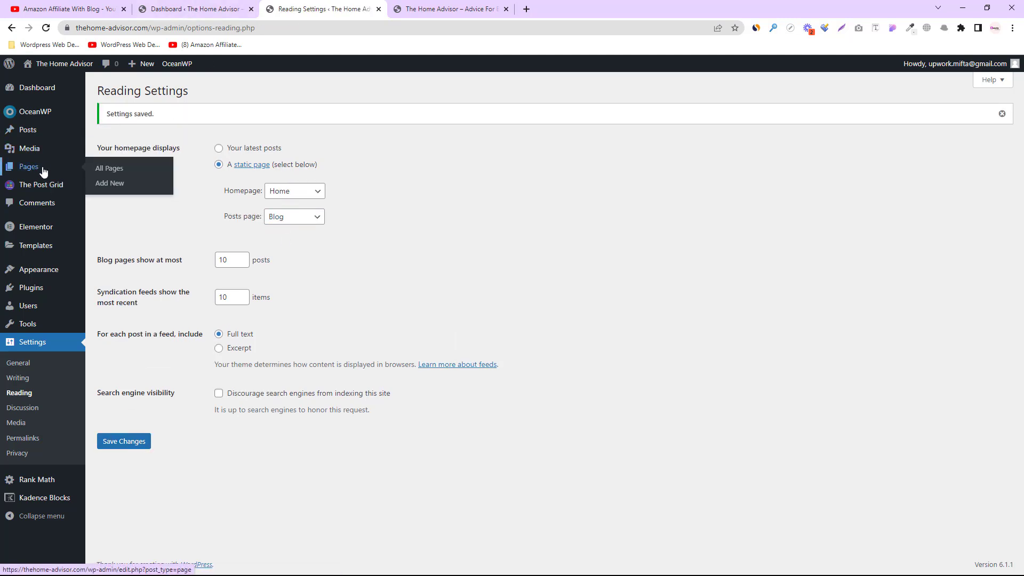
# Start another new page in a separate browser tab and title it "Contact Us"
pyautogui.rightClick(110, 186)
pyautogui.click(117, 188)
pyautogui.click(470, 8)
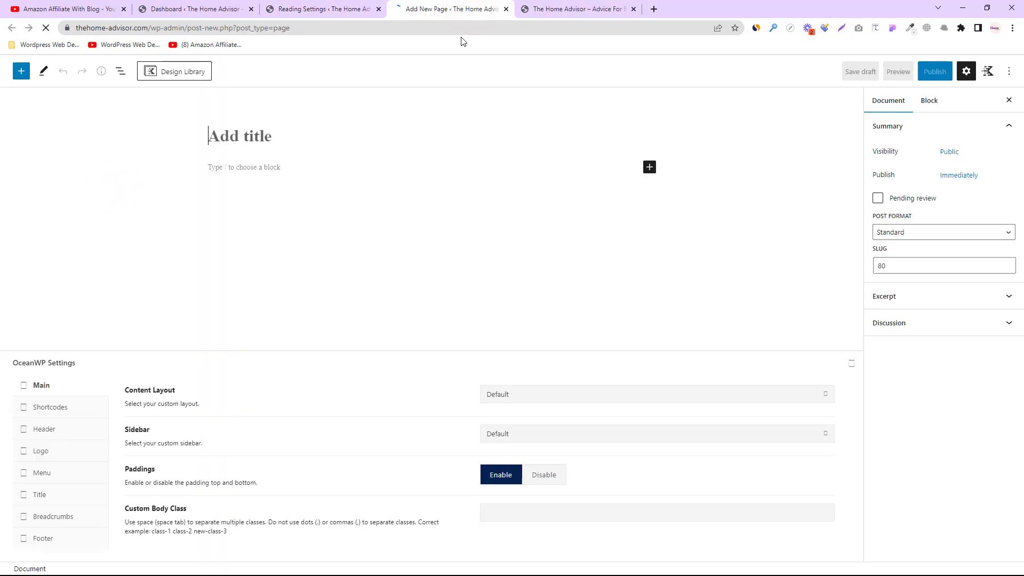
pyautogui.click(239, 139)
pyautogui.write('Contact Us')
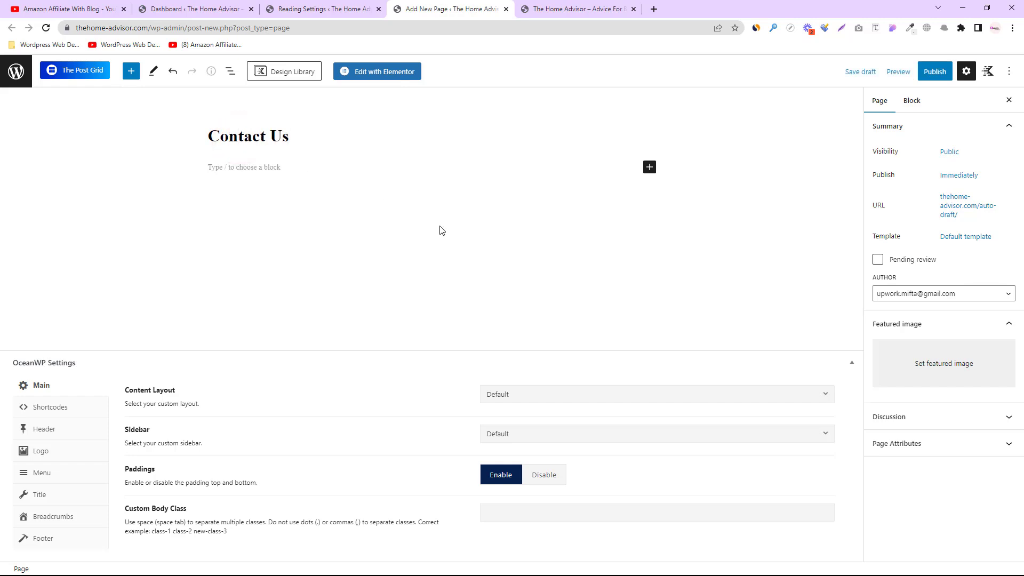
# Set the Contact Us page's OceanWP content layout to 100% Full Width
pyautogui.doubleClick(187, 395)
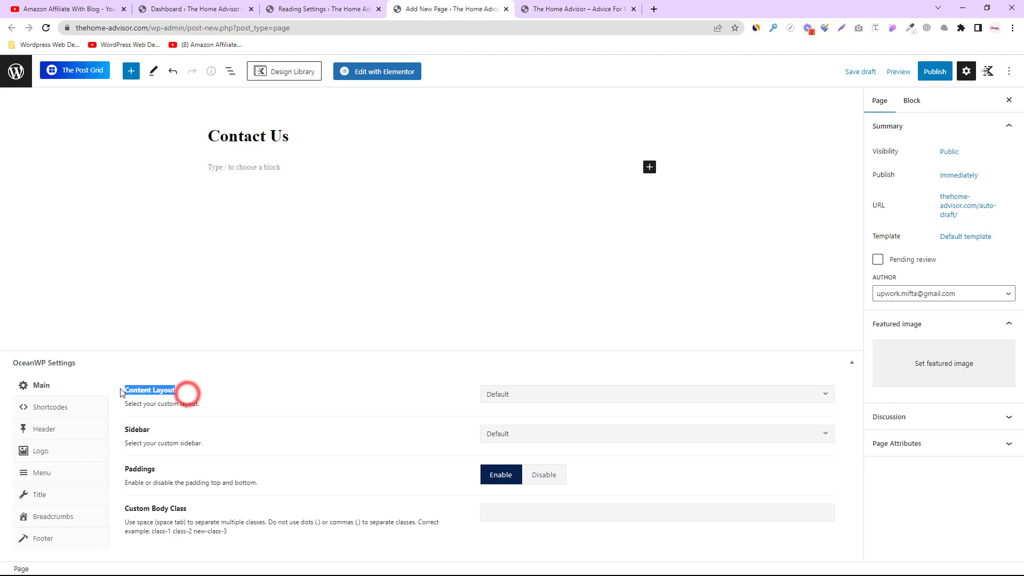
pyautogui.click(572, 403)
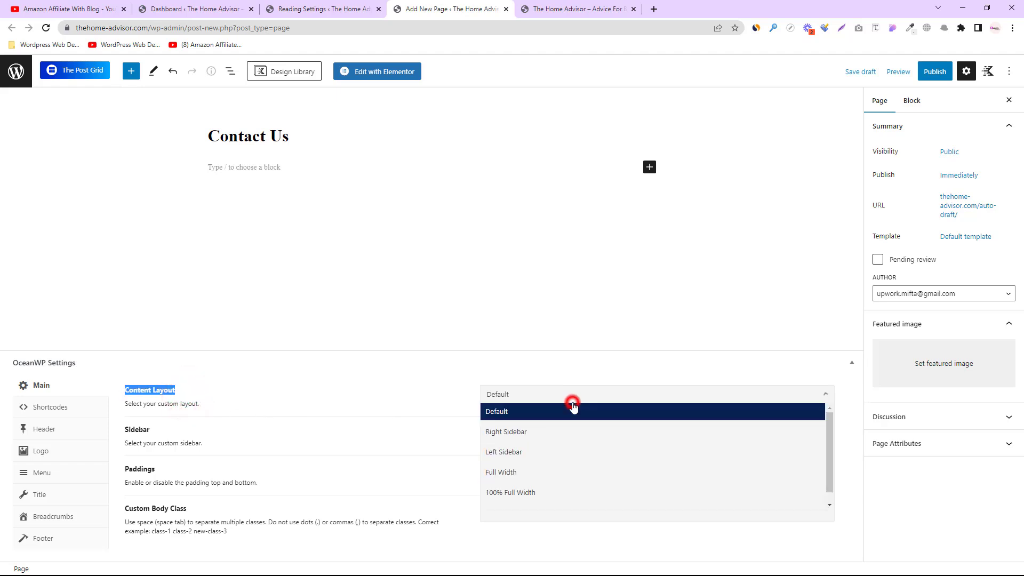
pyautogui.click(533, 492)
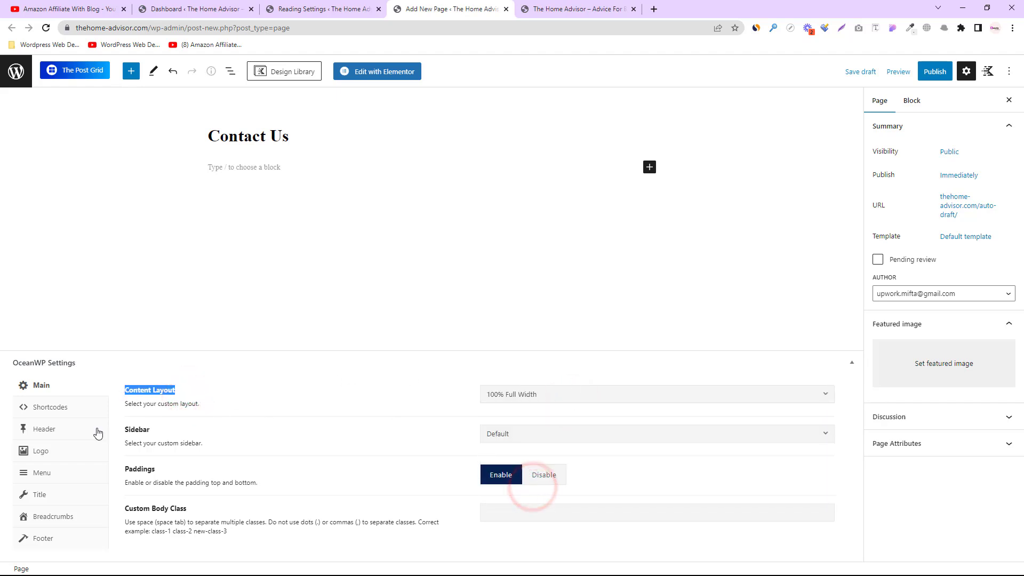
# Disable the display of the page title in the OceanWP title settings and publish the Contact Us page
pyautogui.click(51, 491)
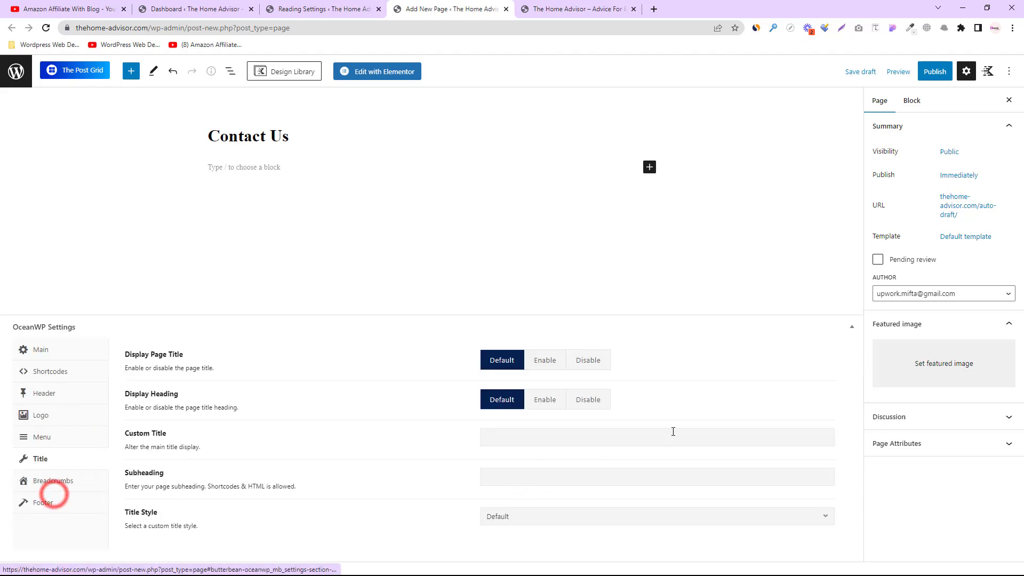
pyautogui.click(607, 362)
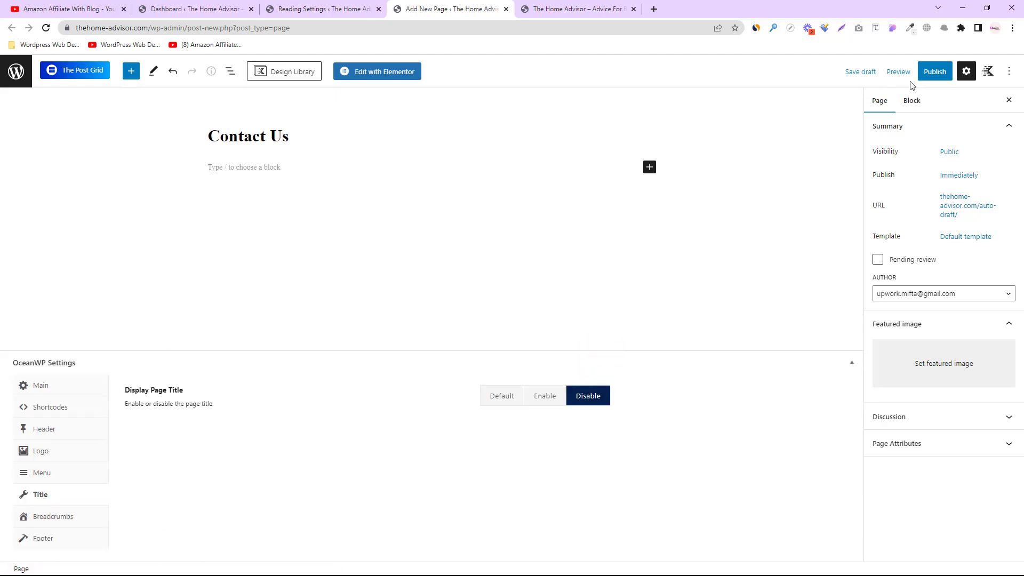
pyautogui.click(933, 76)
pyautogui.click(932, 76)
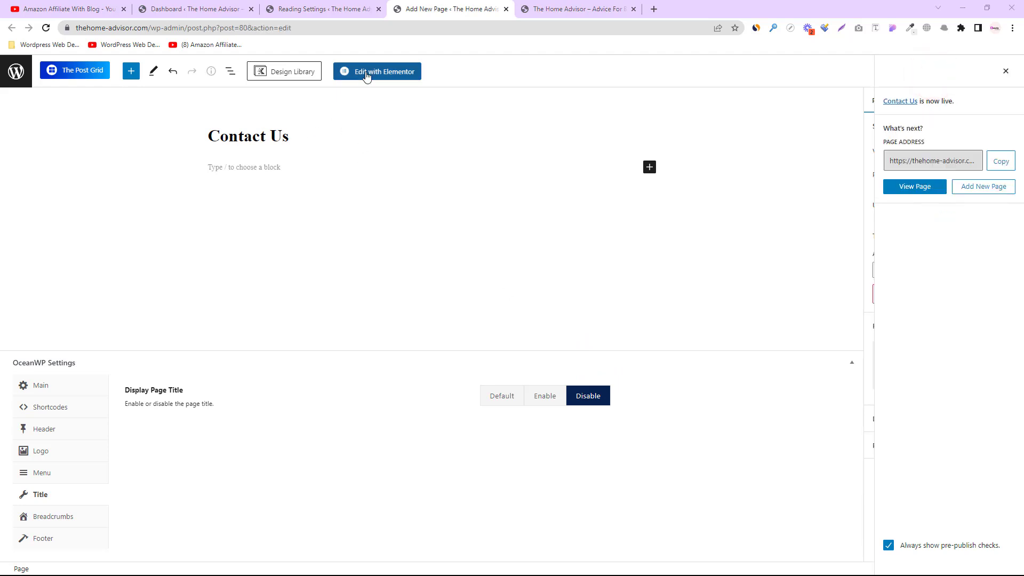
# Browse the starter packs in the block editor's Design Library and open the Cleaning Service pack's page templates
pyautogui.hotkey('ctrl', '+')
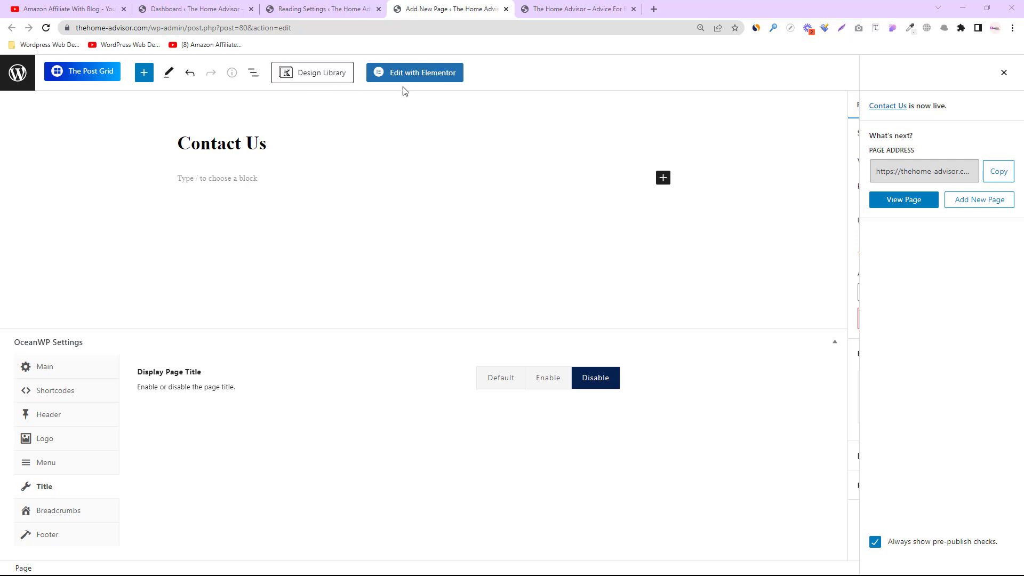
pyautogui.click(327, 80)
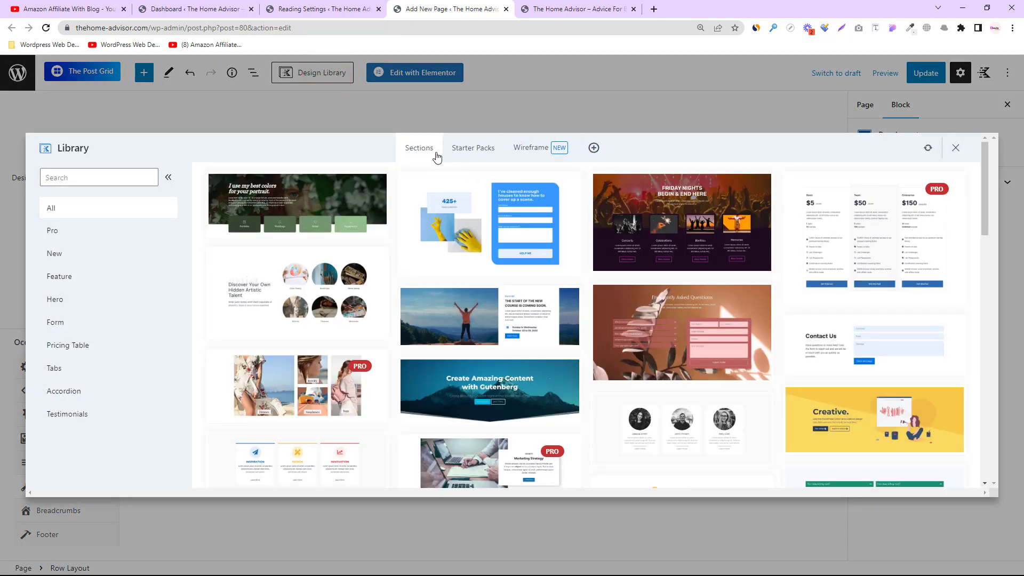
pyautogui.click(472, 155)
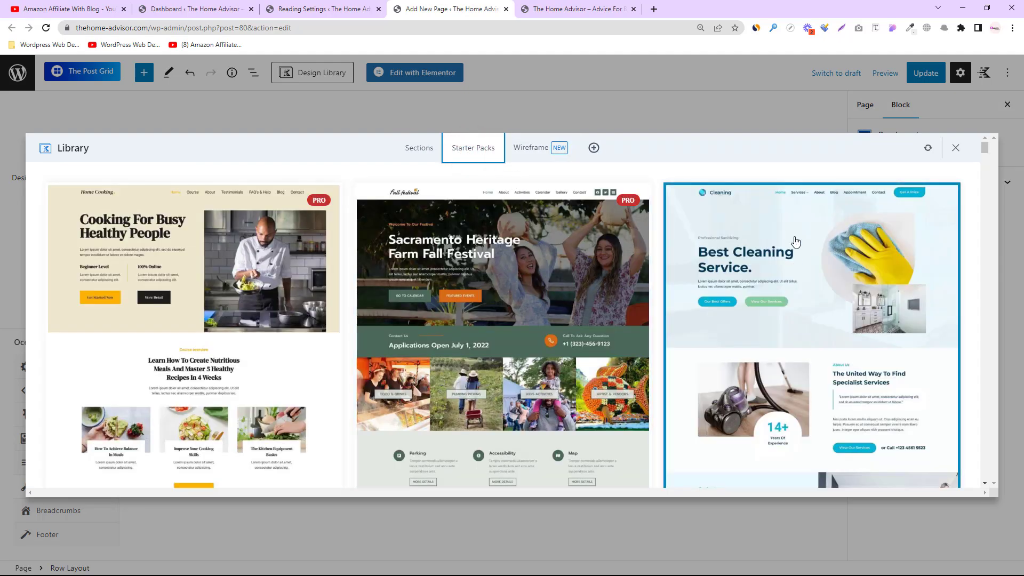
pyautogui.scroll(-1, 795, 243)
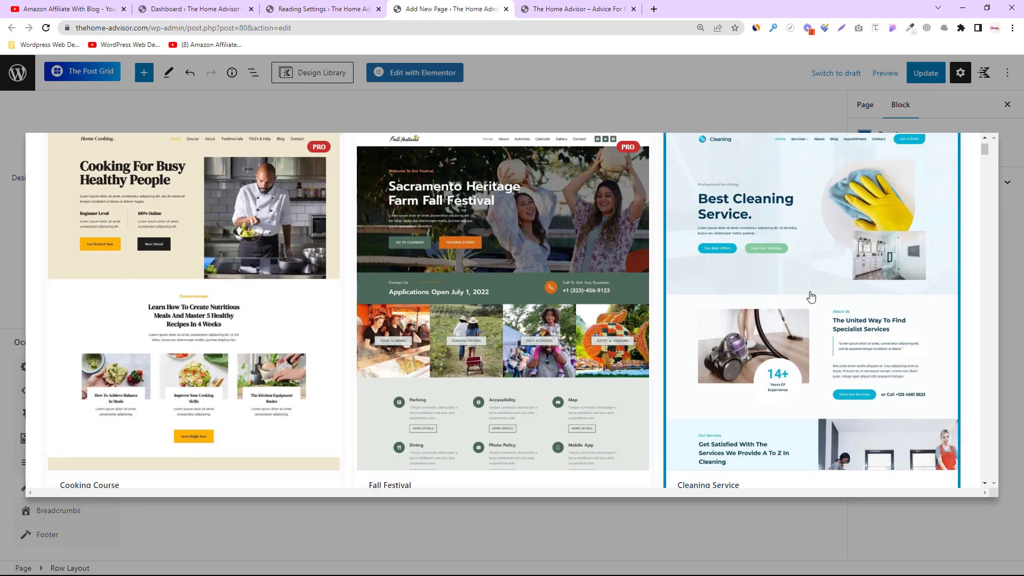
pyautogui.scroll(-3, 789, 299)
pyautogui.scroll(4, 809, 321)
pyautogui.scroll(1, 809, 322)
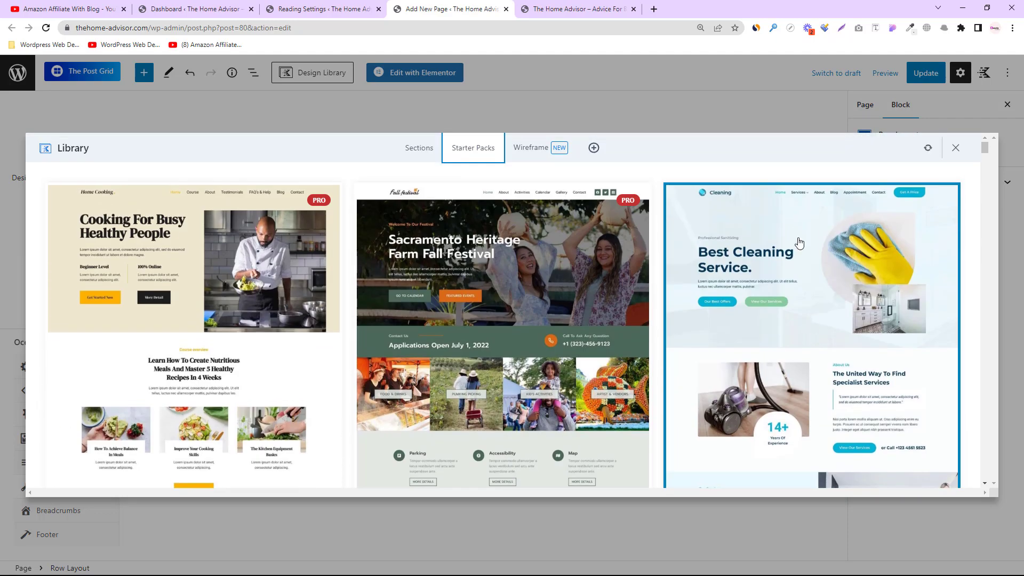
pyautogui.click(775, 286)
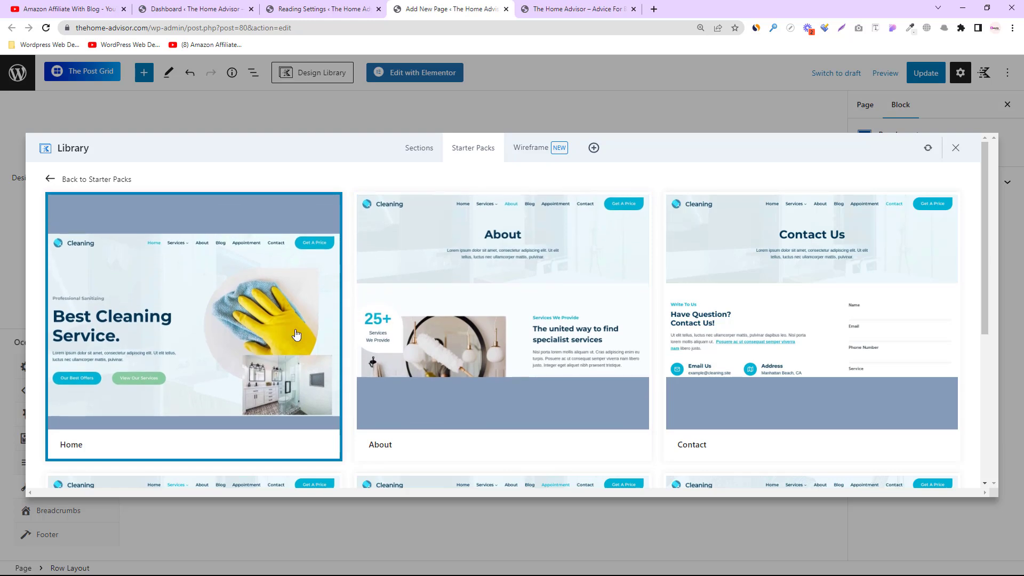
# Import the Cleaning Service pack's Contact page template into the Contact Us page
pyautogui.scroll(-2, 754, 286)
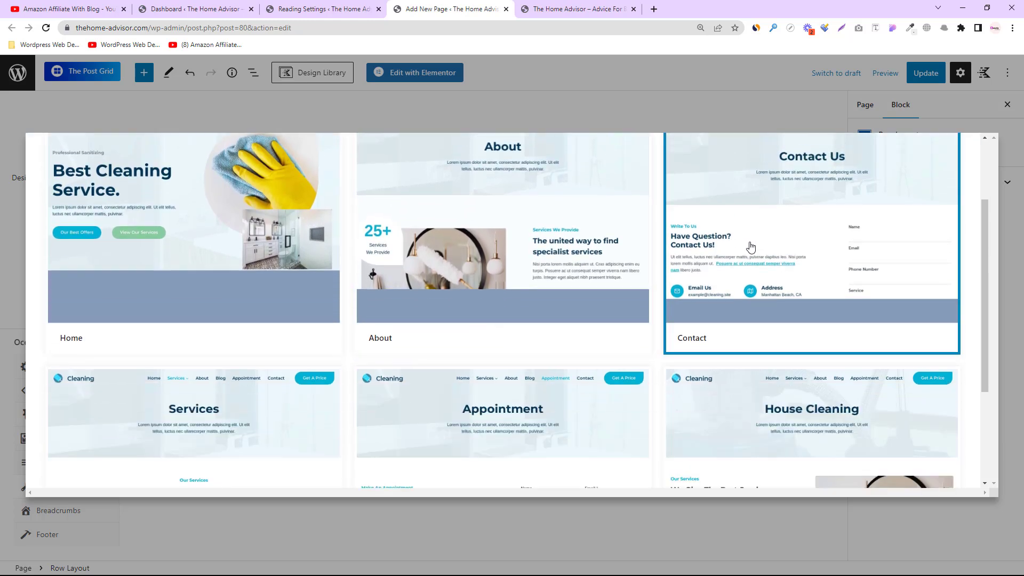
pyautogui.scroll(2, 768, 288)
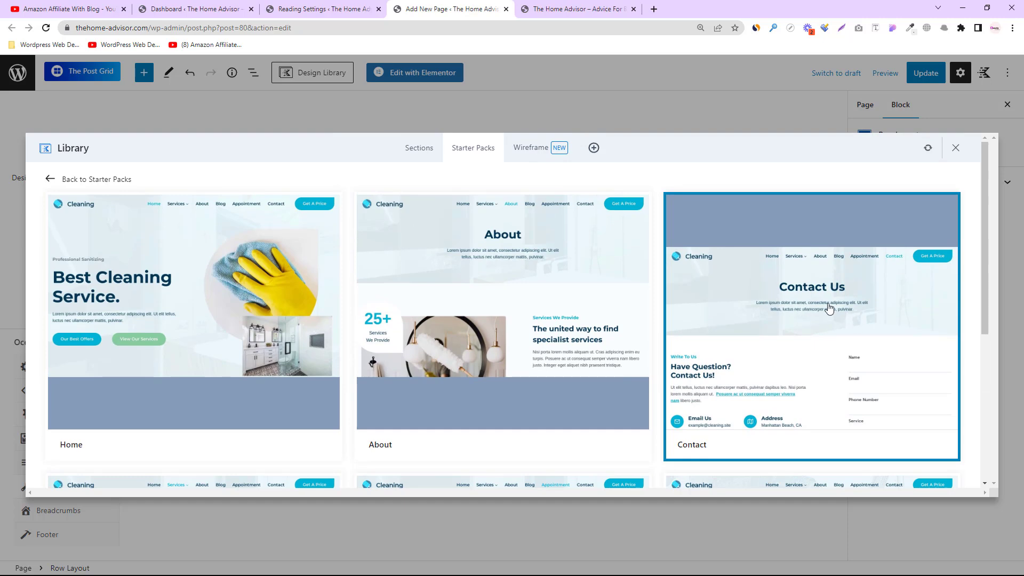
pyautogui.click(810, 309)
pyautogui.scroll(10, 641, 275)
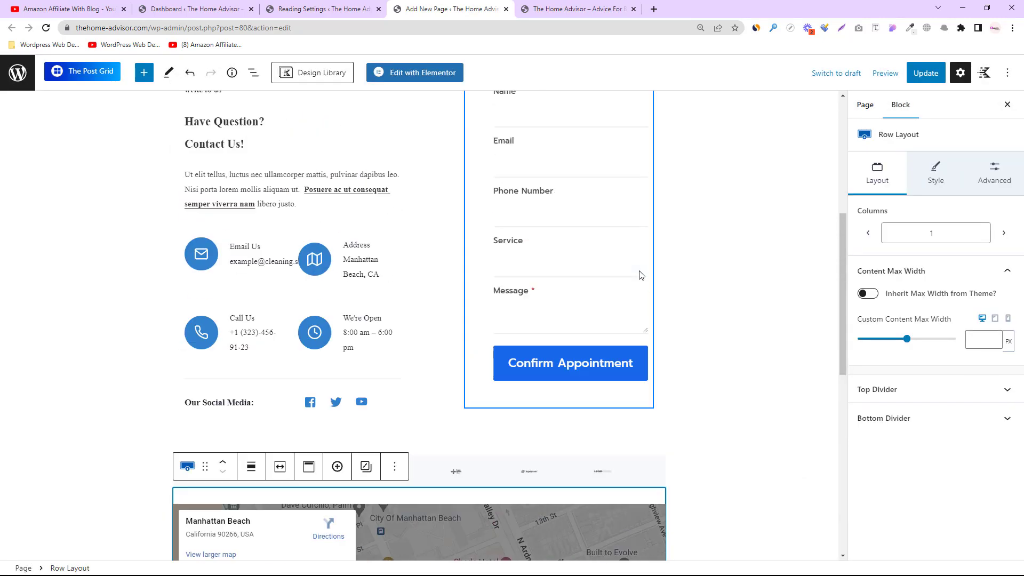
pyautogui.scroll(1, 641, 276)
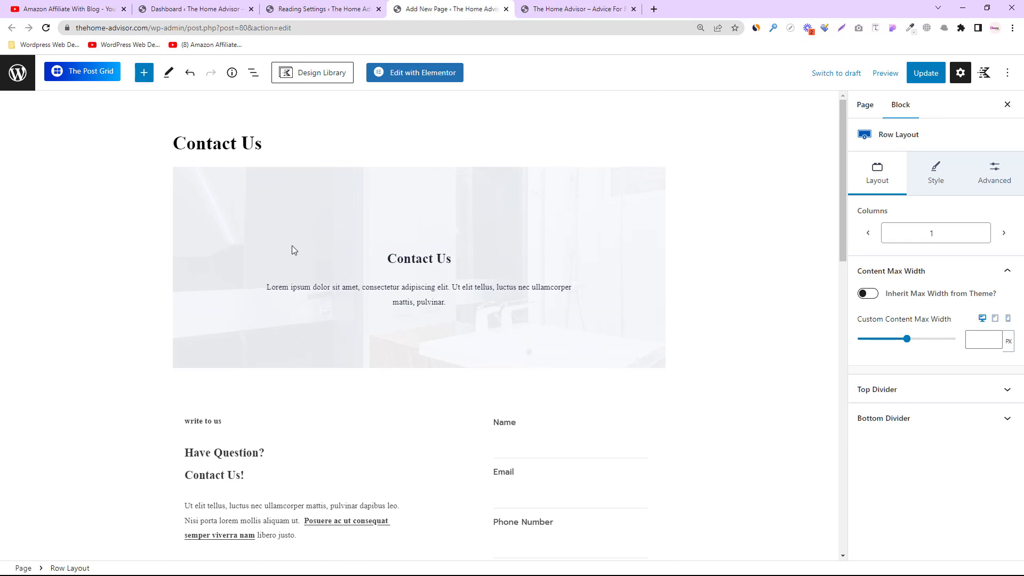
# Apply bold formatting to the whole "Contact Us" heading in the banner
pyautogui.click(447, 258)
pyautogui.doubleClick(446, 259)
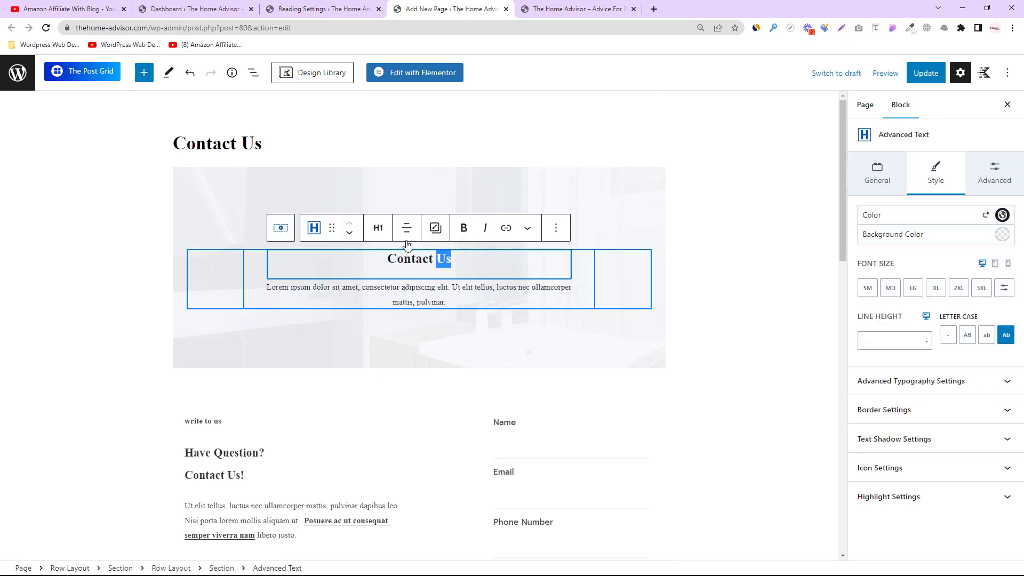
pyautogui.tripleClick(435, 260)
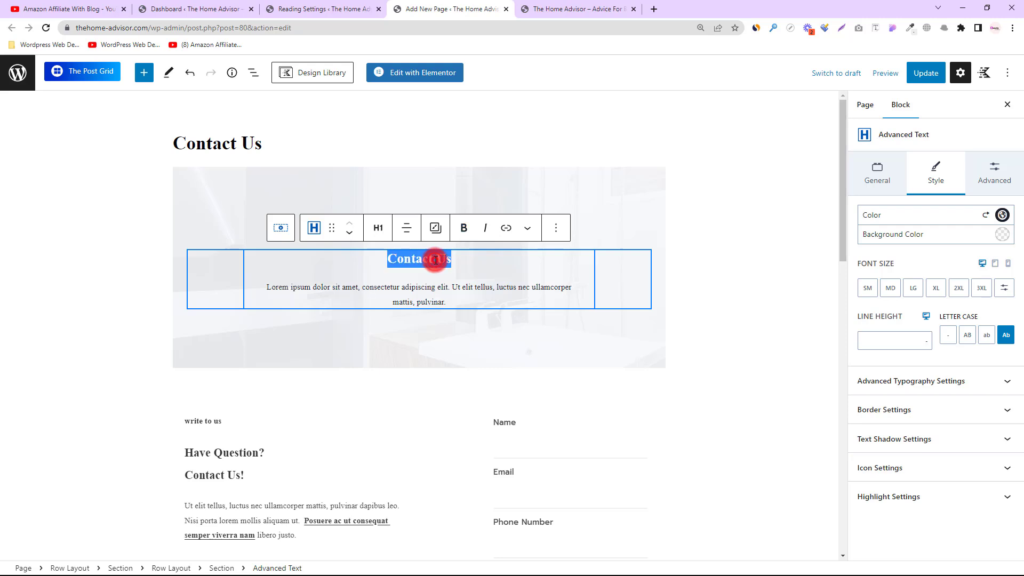
pyautogui.click(465, 229)
# Delete the lorem ipsum placeholder text beneath the banner's "Contact Us" heading
pyautogui.click(453, 280)
pyautogui.click(415, 302)
pyautogui.moveTo(455, 306); pyautogui.dragTo(265, 288)
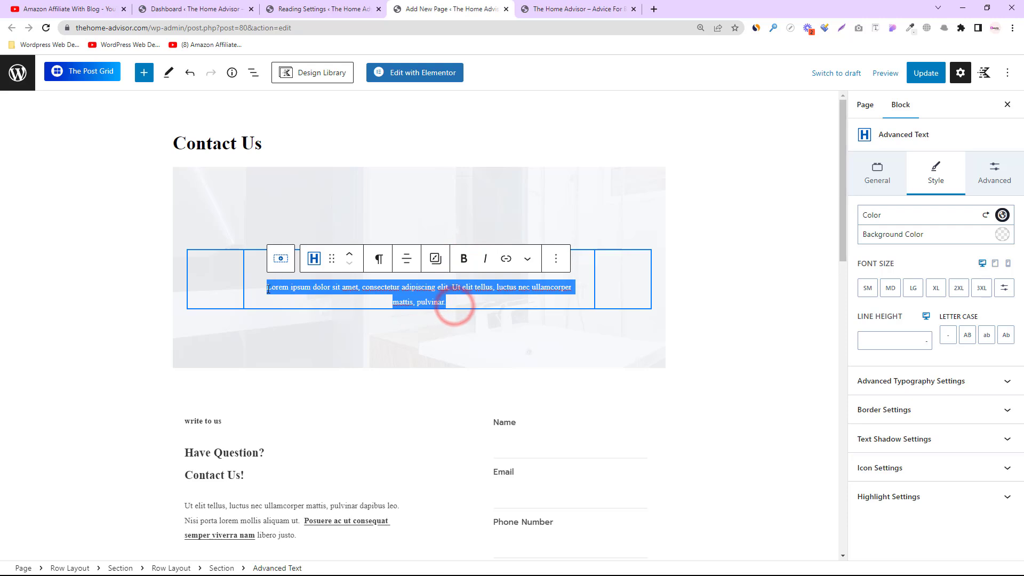
pyautogui.press('BackSpace')
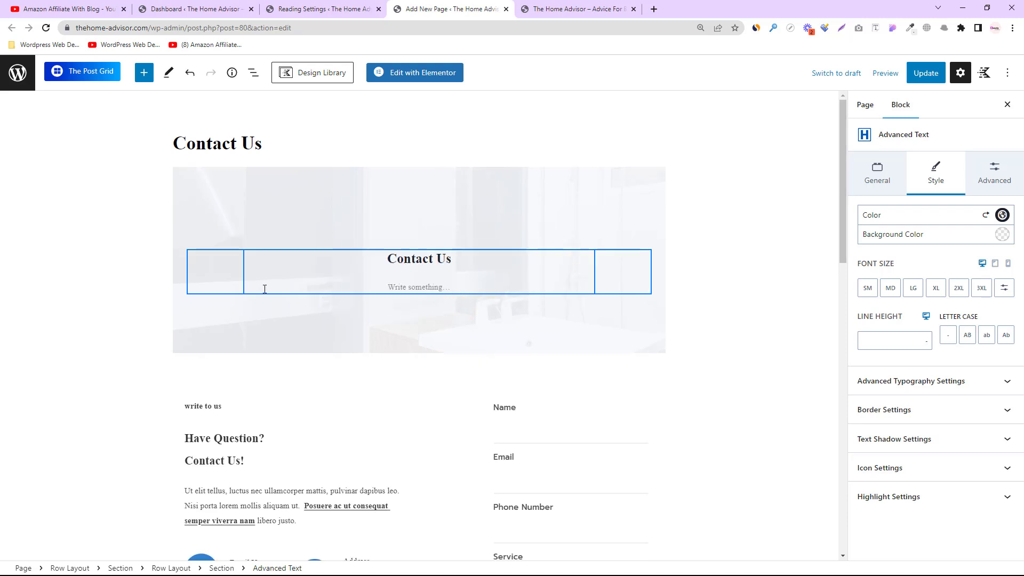
pyautogui.click(755, 221)
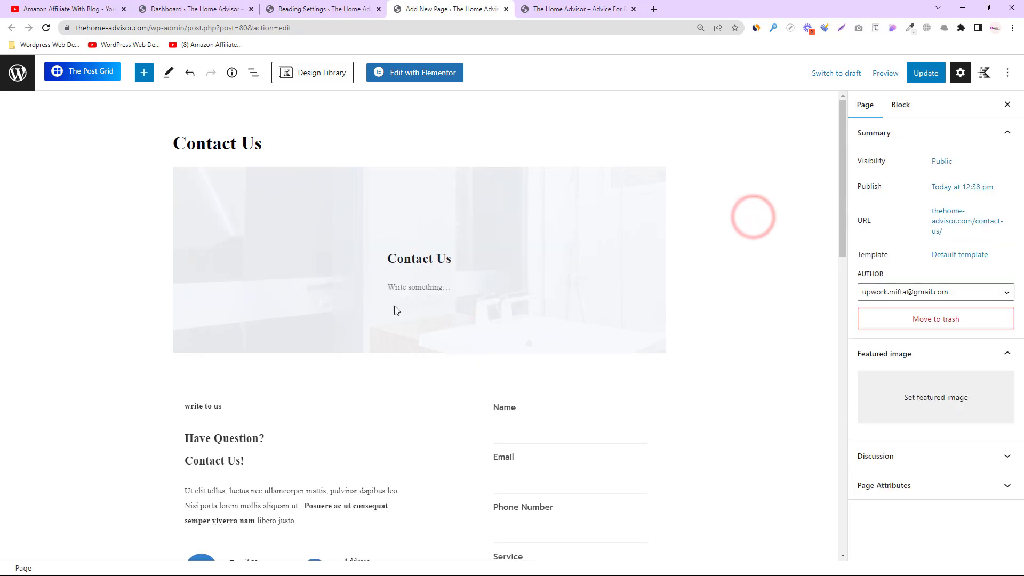
# Select the "write to us" text block above the "Have Question? Contact Us!" heading for editing
pyautogui.scroll(-4, 371, 367)
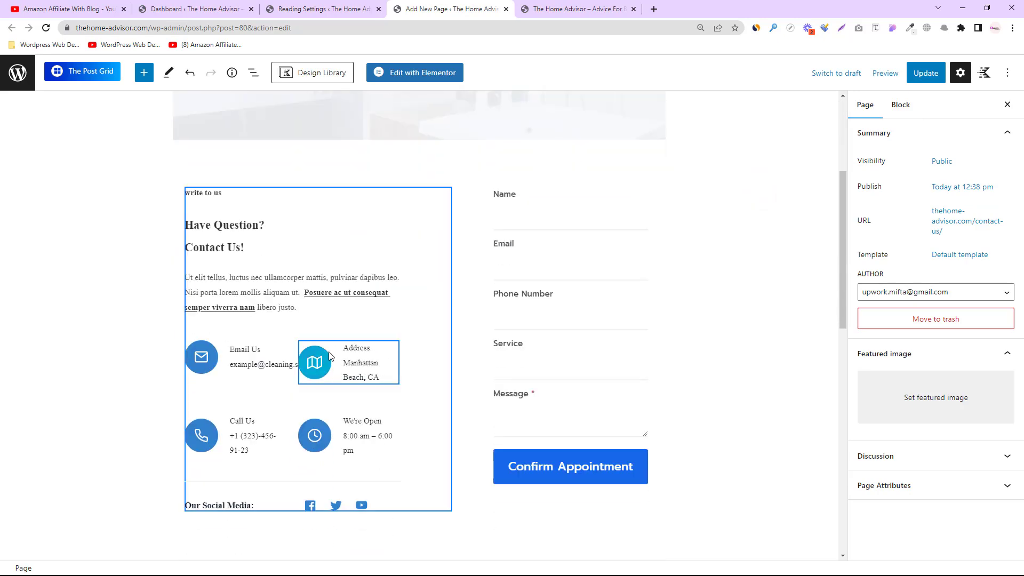
pyautogui.click(214, 194)
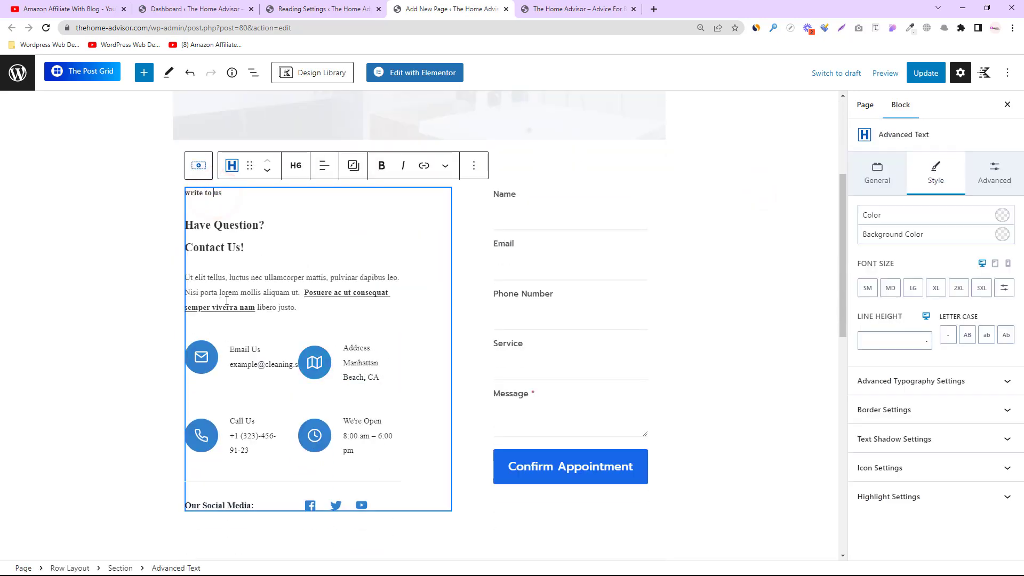